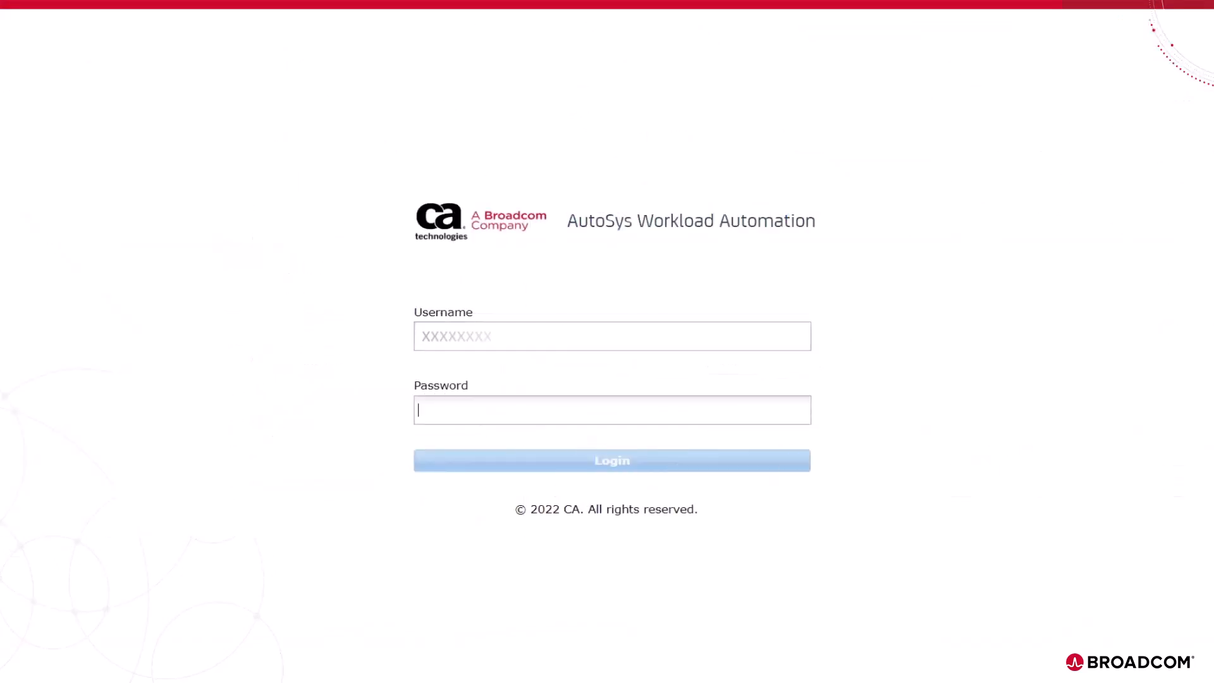
# Step: Log in to AutoSys Workload Automation with the account password
pyautogui.hotkey('ctrl', 'v')
pyautogui.press('Return')
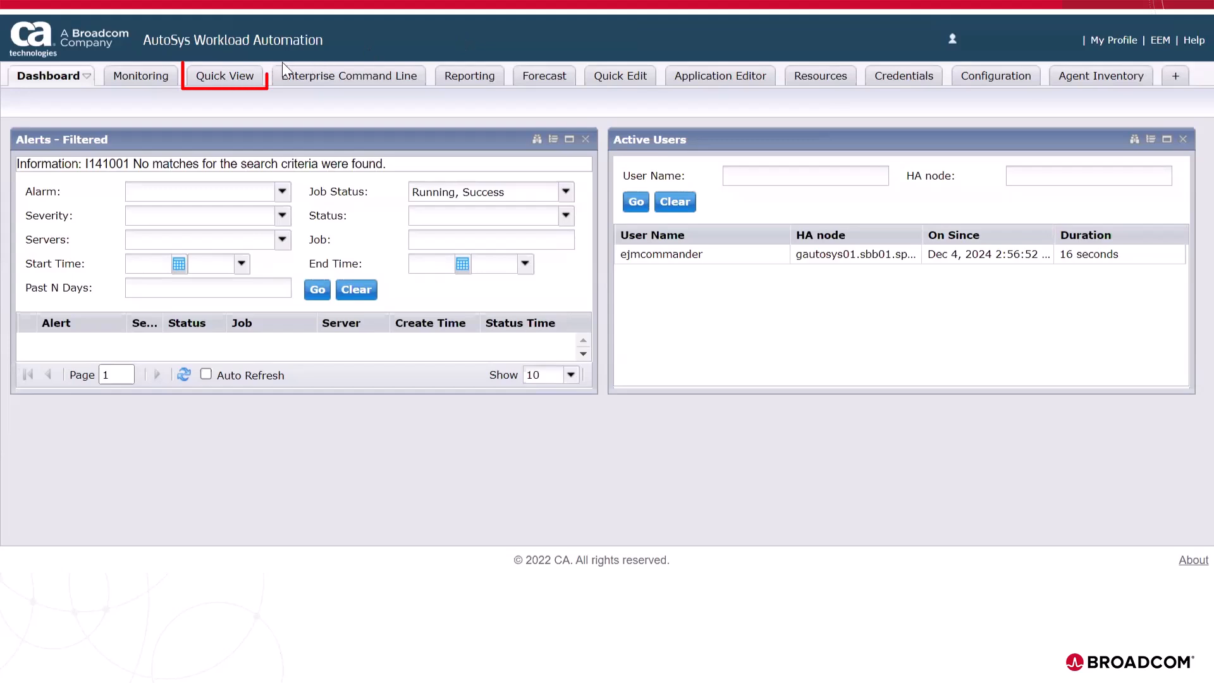
# Step: Look up the job Demo_ADF_Runpipeline on the localhost server in Quick View
pyautogui.click(243, 76)
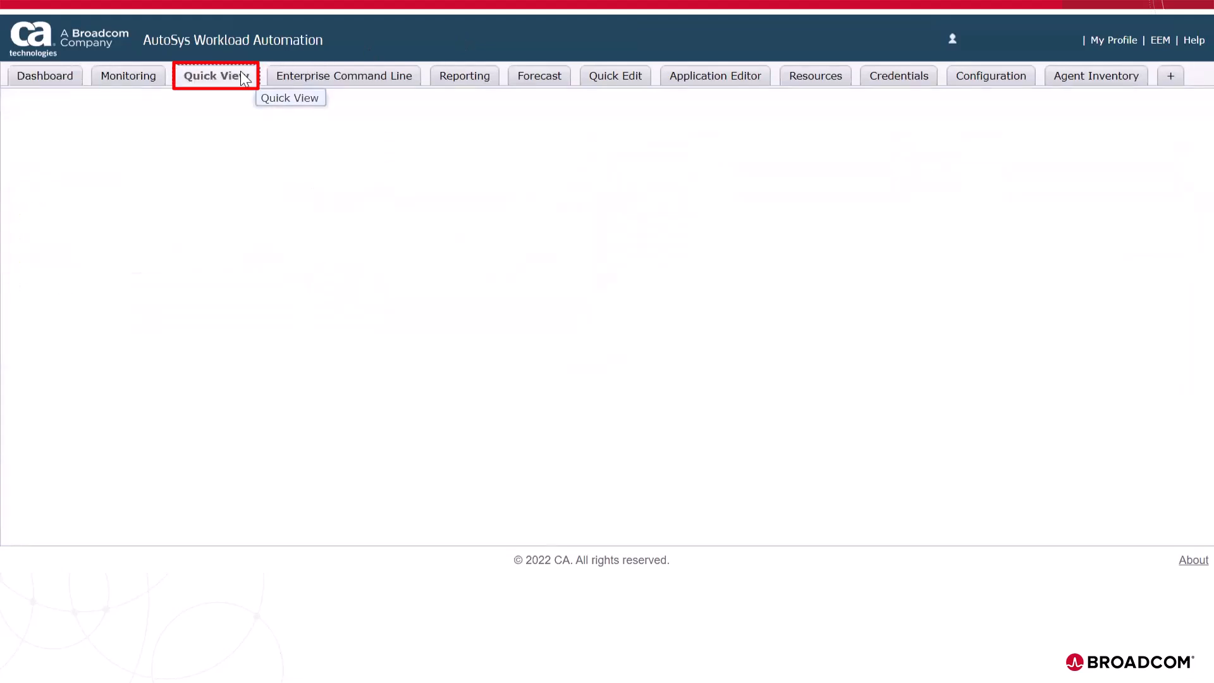
pyautogui.click(814, 169)
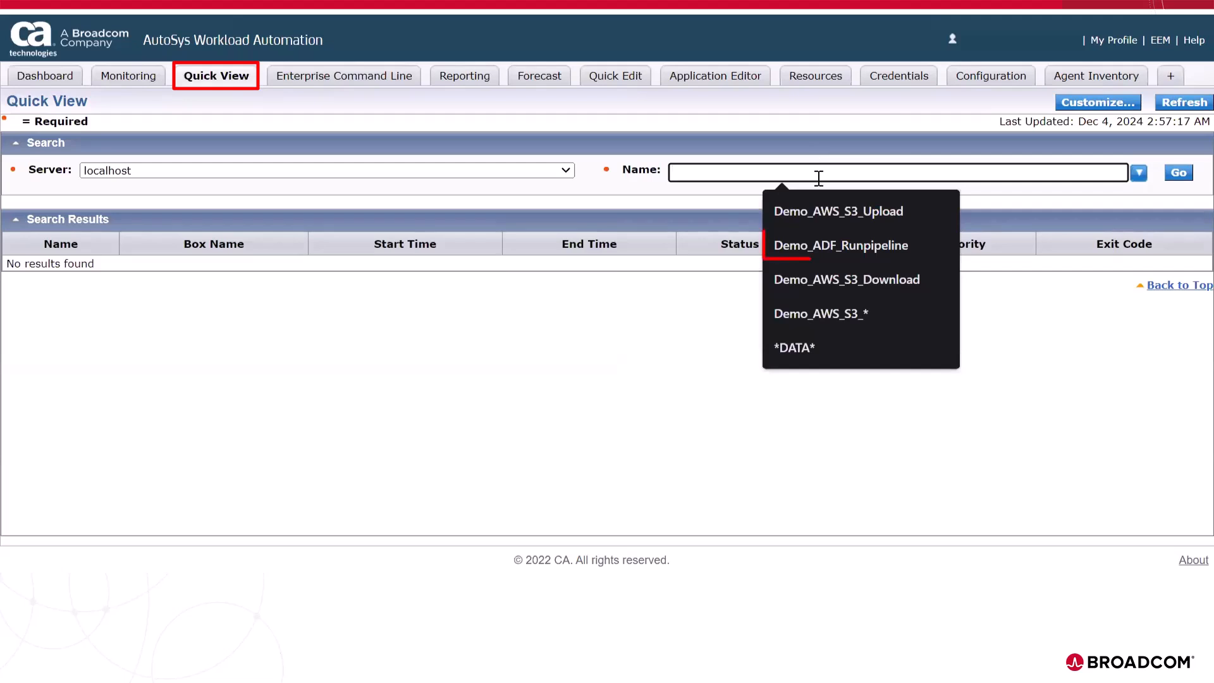
pyautogui.click(834, 252)
pyautogui.press('Return')
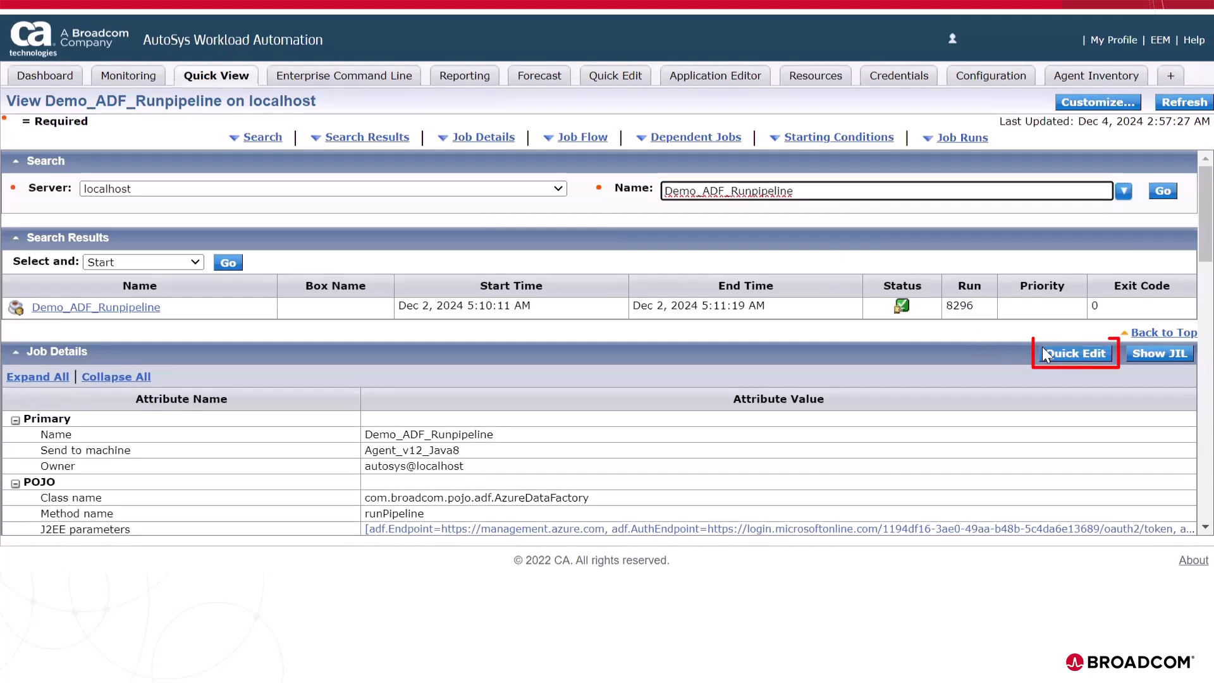
# Step: Open Demo_ADF_Runpipeline for editing, review its Azure Data Factory parameters, commit the definition and close the editor
pyautogui.click(1069, 354)
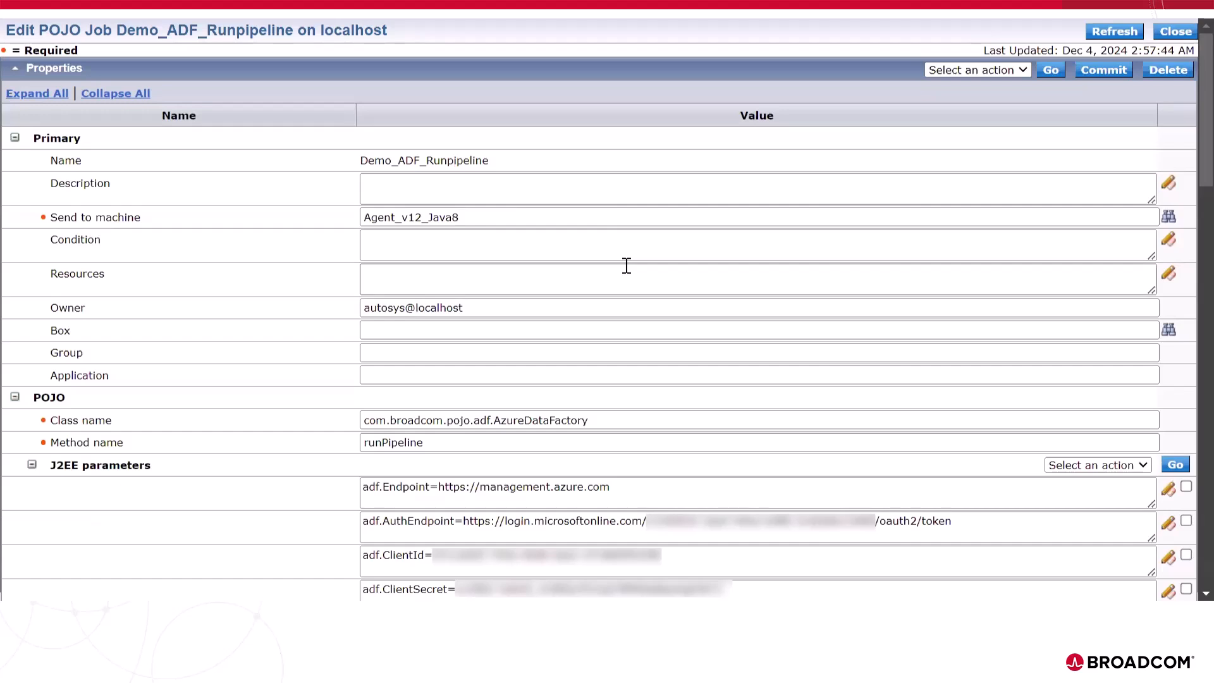
pyautogui.scroll(-2, 626, 266)
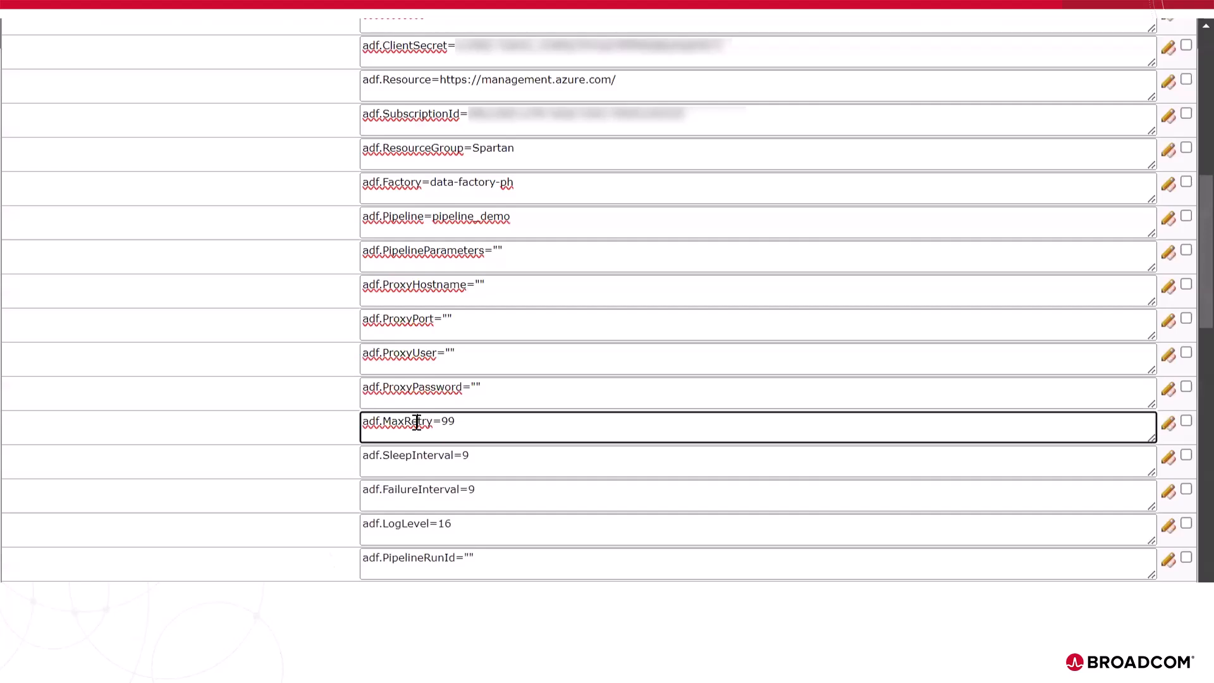
pyautogui.scroll(4, 417, 422)
pyautogui.scroll(4, 417, 304)
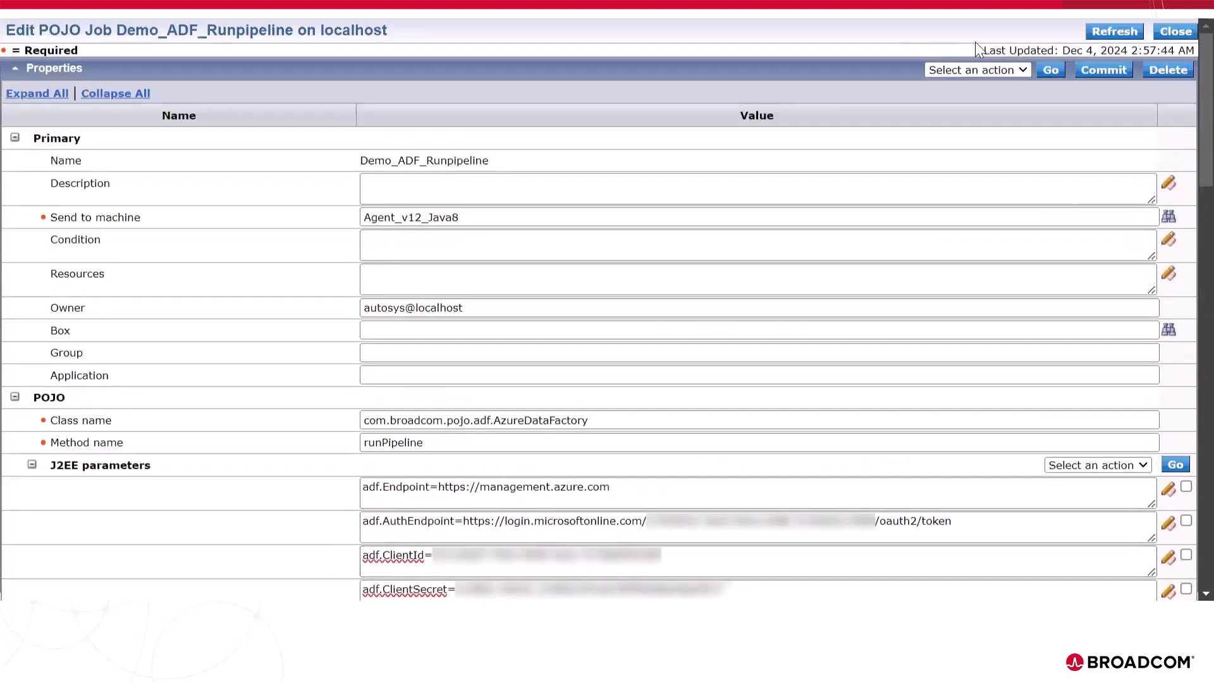
pyautogui.click(1098, 70)
pyautogui.click(1185, 29)
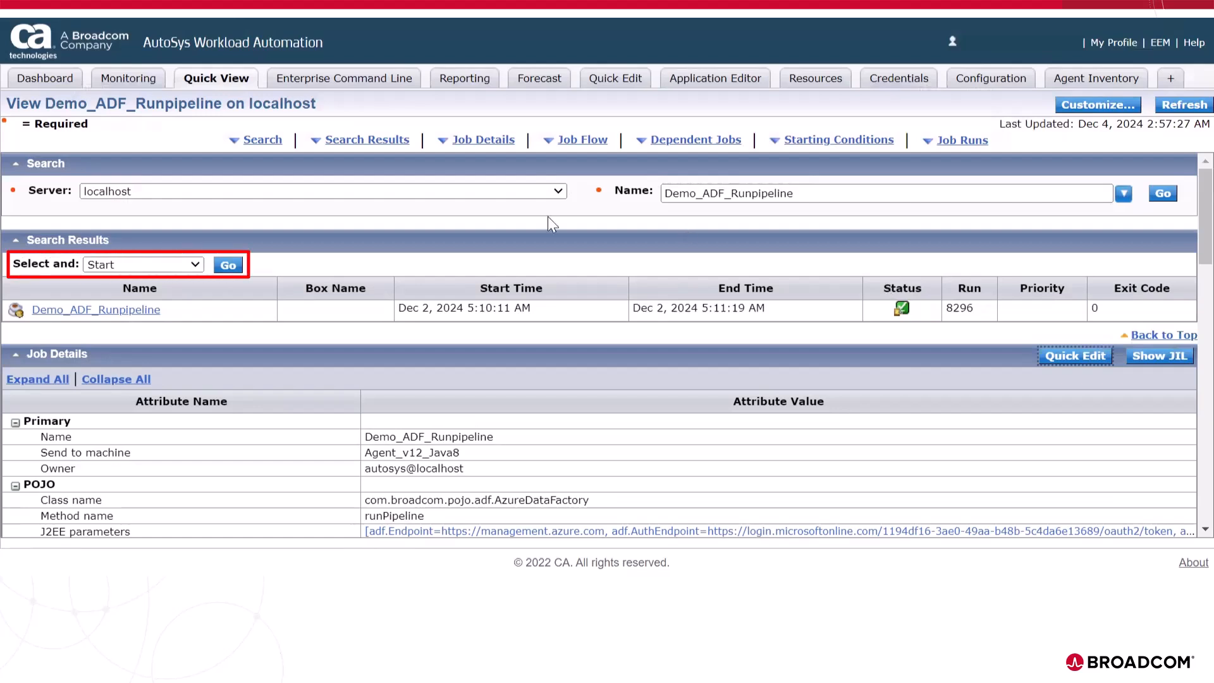
# Step: Start the Demo_ADF_Runpipeline job, note its run number and refresh the job view
pyautogui.click(231, 267)
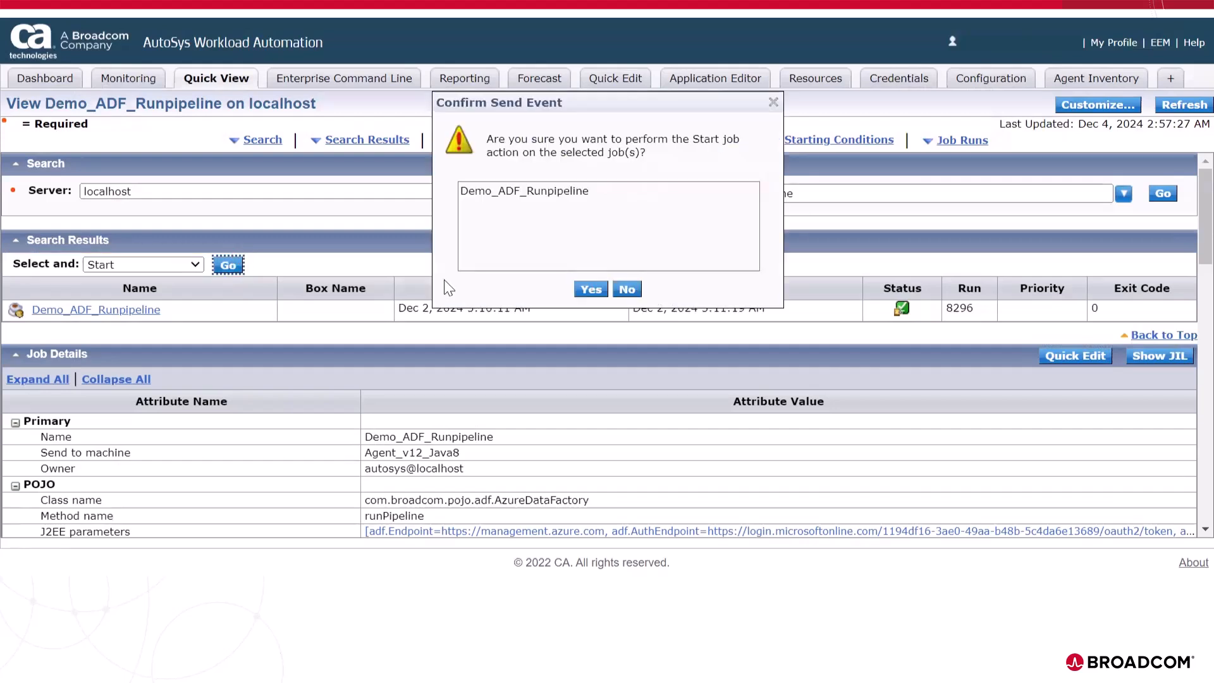
pyautogui.click(583, 292)
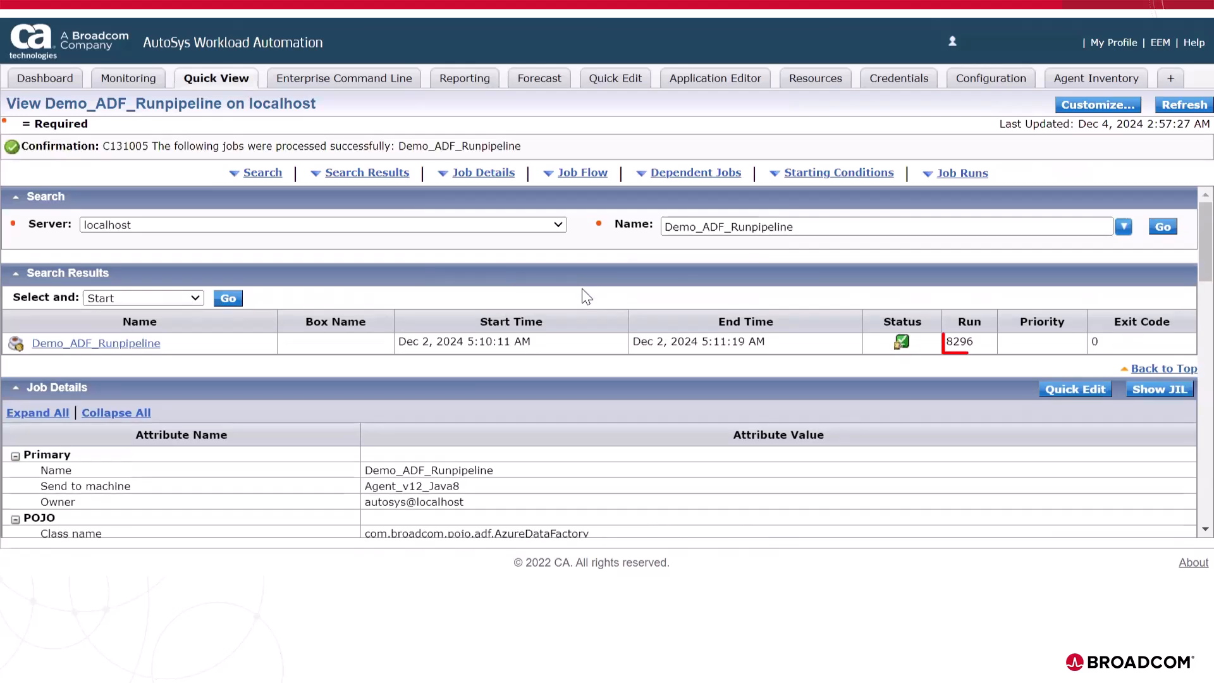
pyautogui.moveTo(947, 342); pyautogui.dragTo(974, 342)
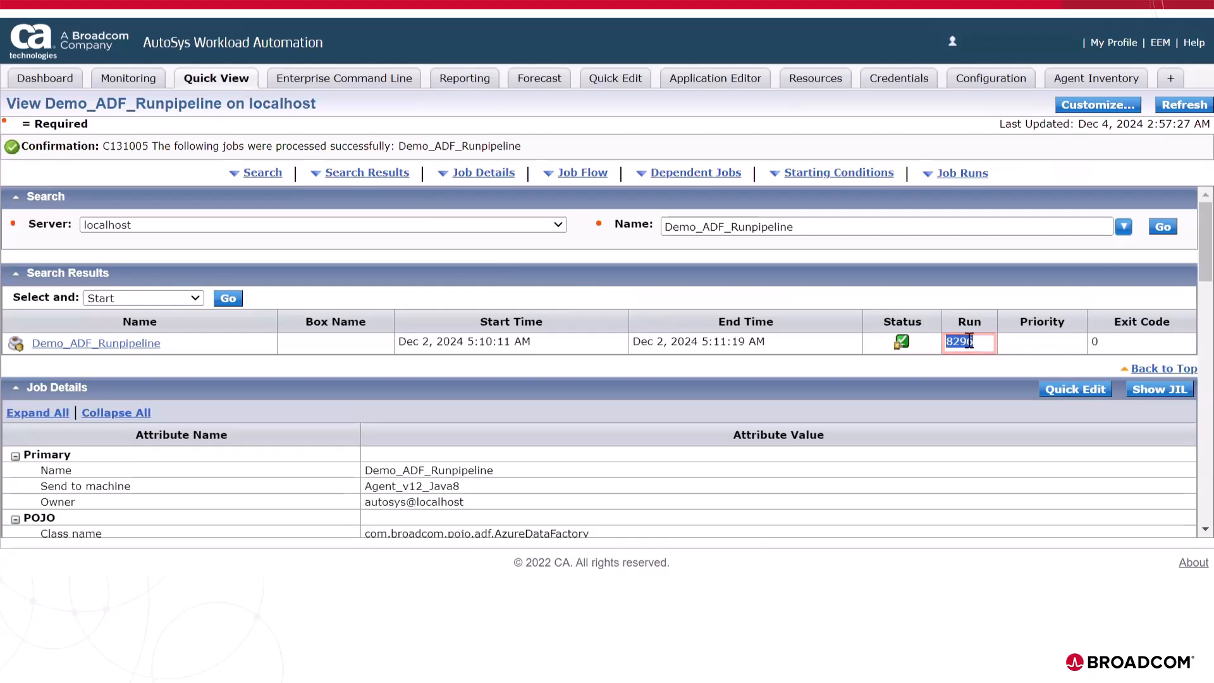
pyautogui.click(1174, 106)
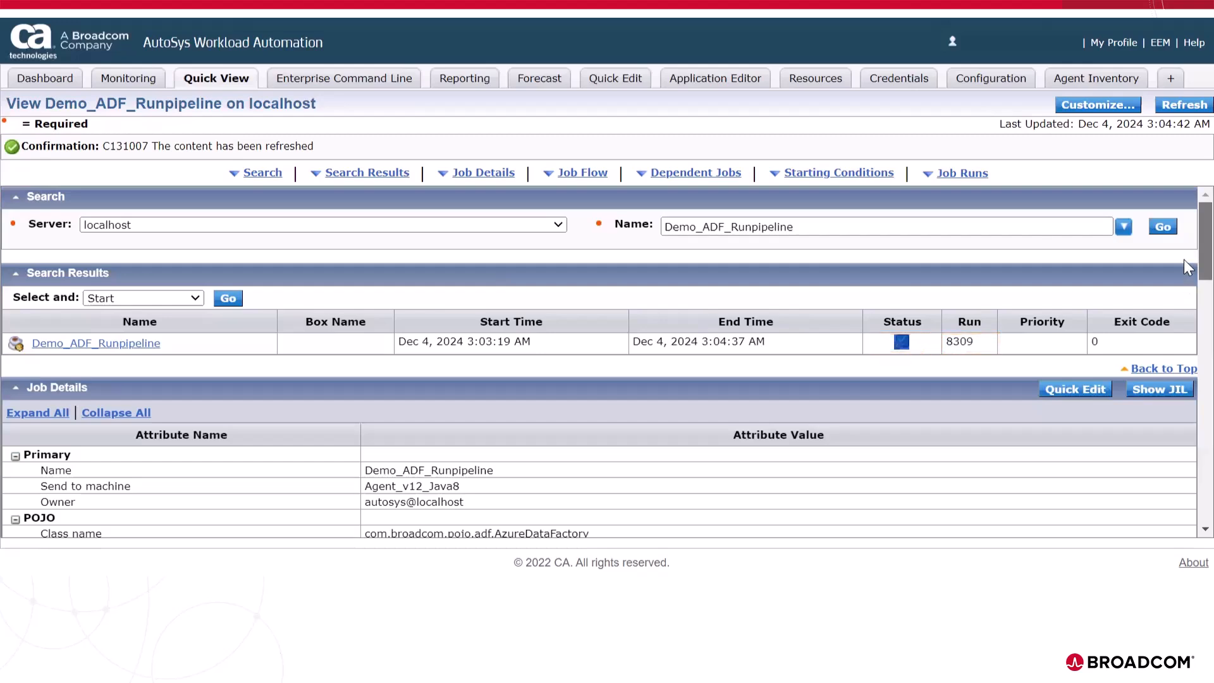
# Step: Retrieve the spool file for the Dec 4, 2024 3:03:19 AM job run without any selection criteria
pyautogui.scroll(-10, 1183, 259)
pyautogui.scroll(-5, 1185, 482)
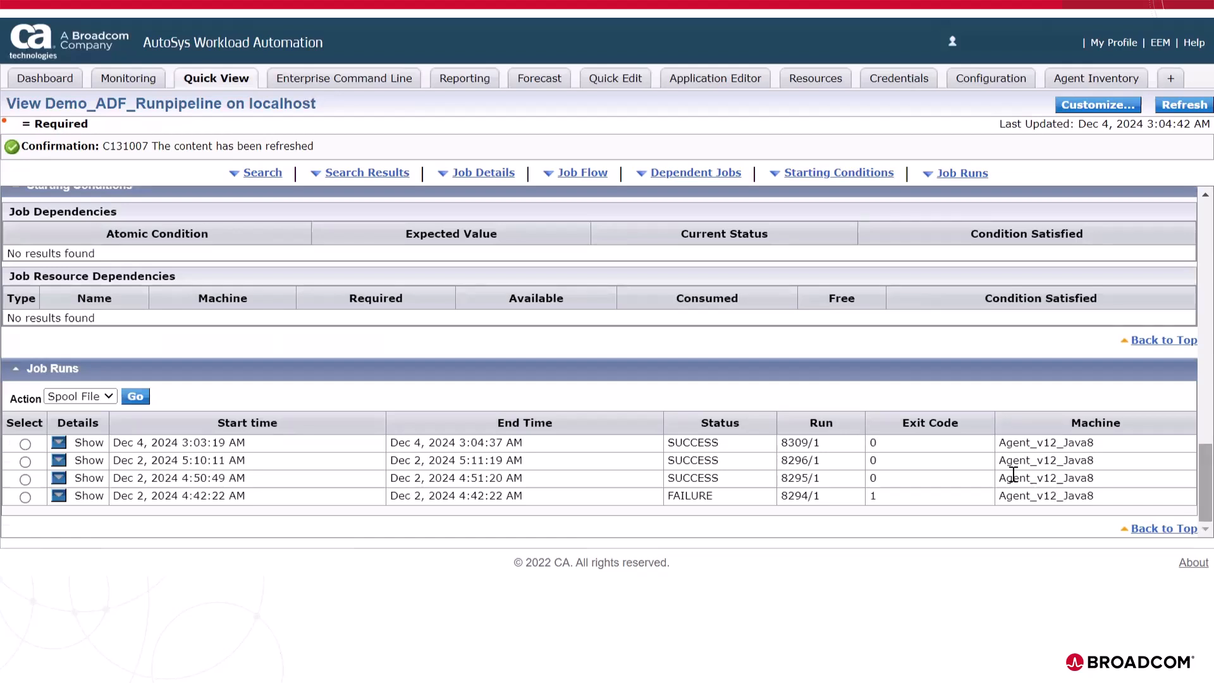
pyautogui.click(25, 443)
pyautogui.click(136, 397)
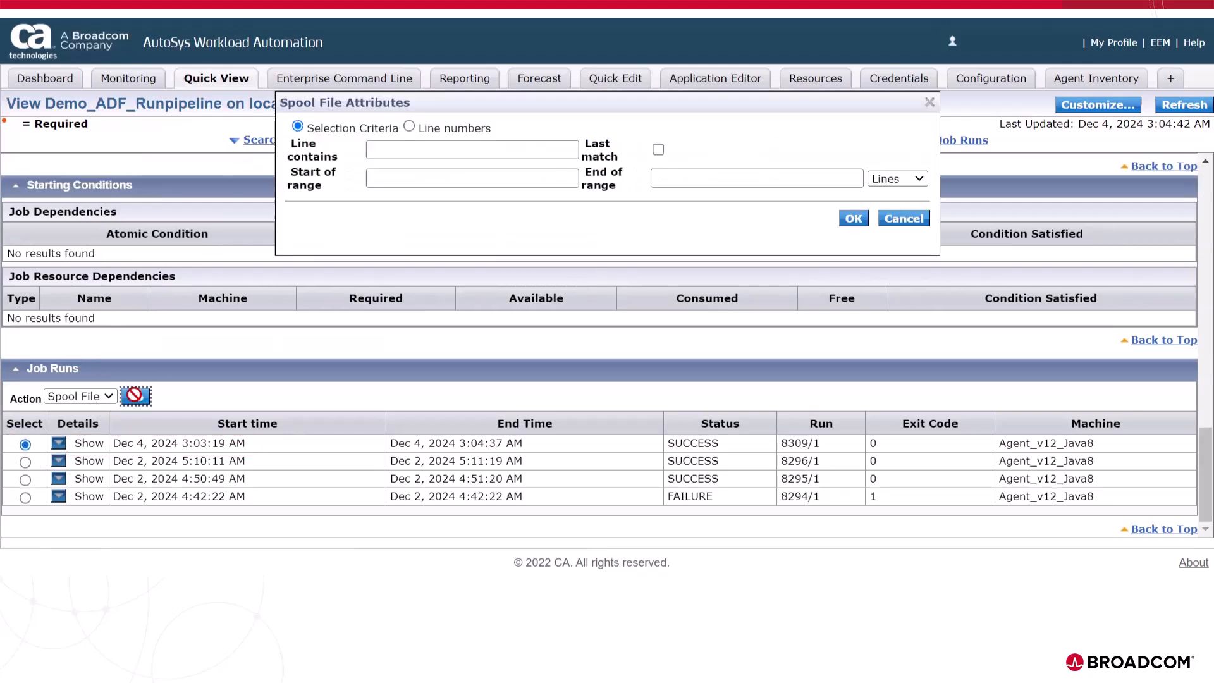
pyautogui.click(853, 219)
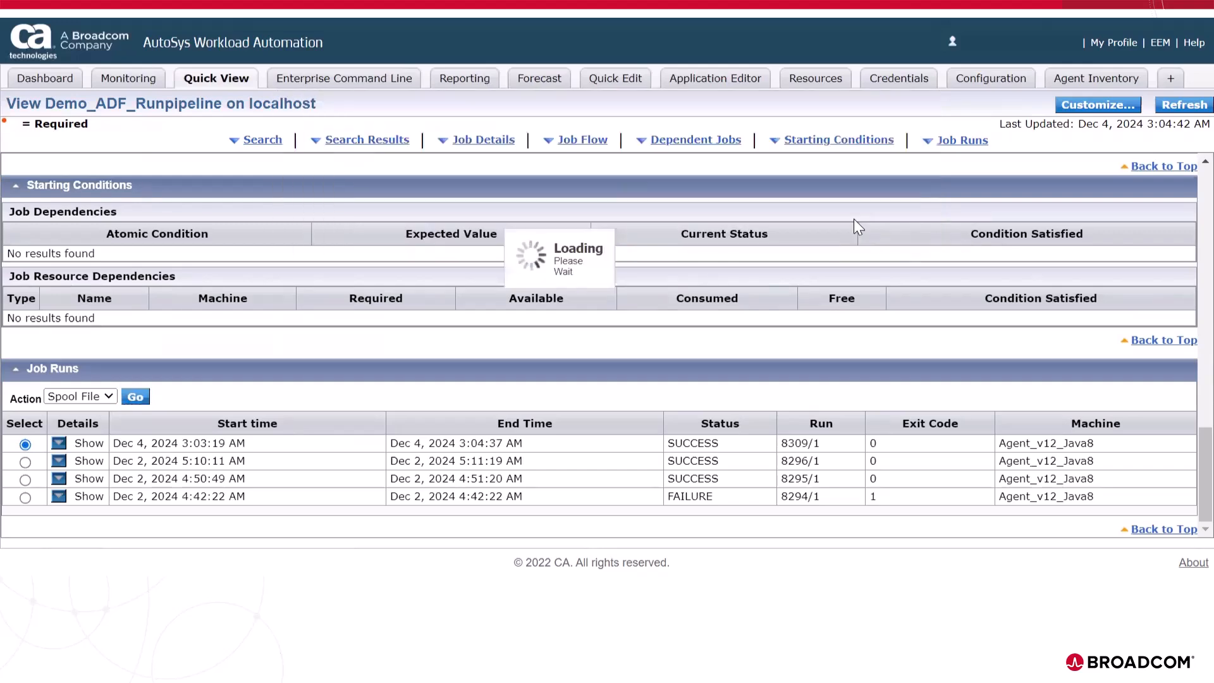
# Step: Examine the run's spool file output, including the Azure parameters, the final status line and the pipeline run details
pyautogui.scroll(-2, 609, 418)
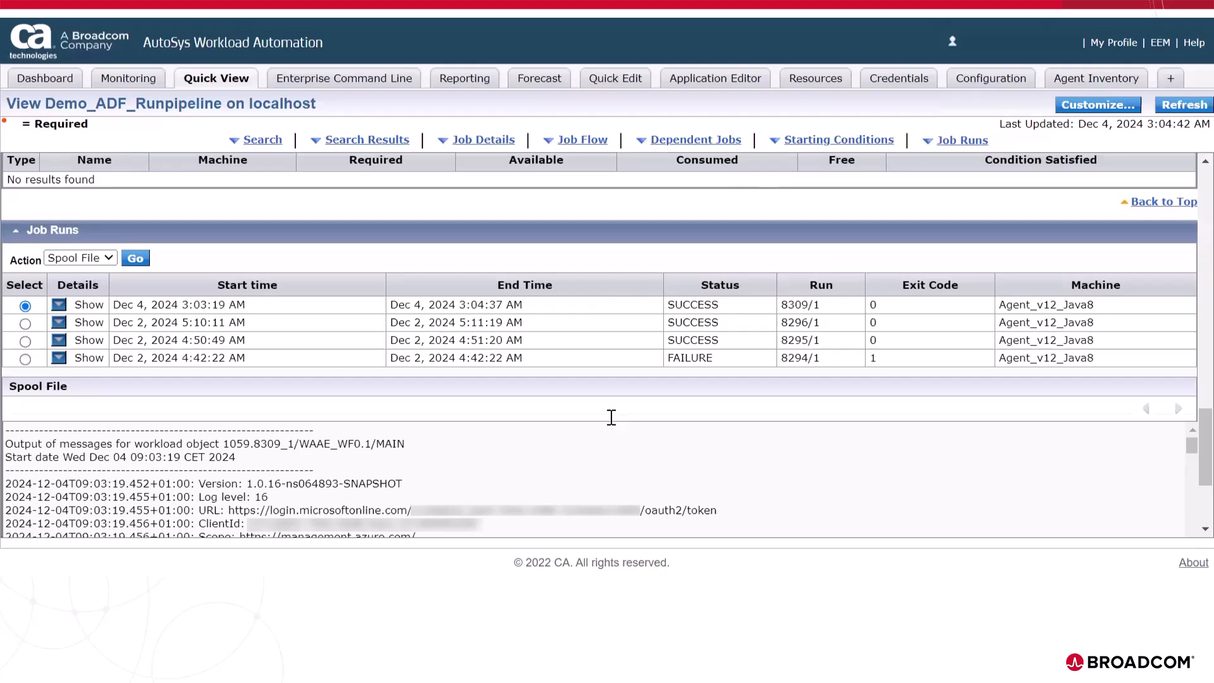
pyautogui.scroll(-1, 611, 418)
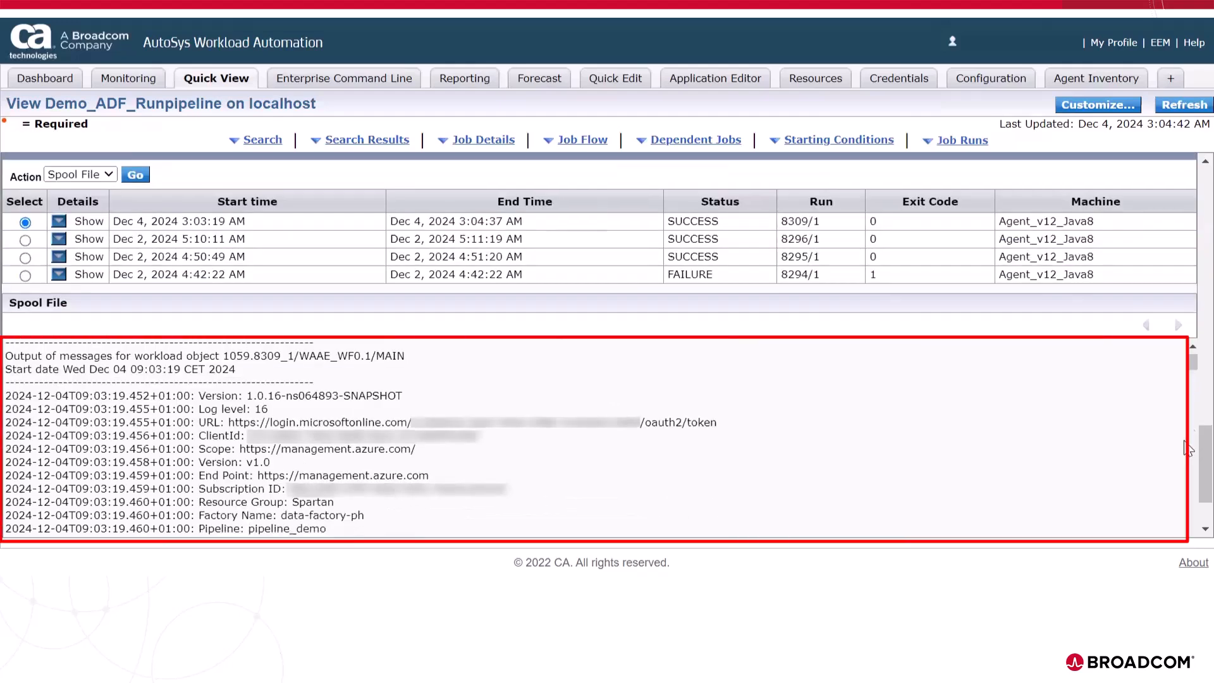
pyautogui.scroll(-1, 1187, 494)
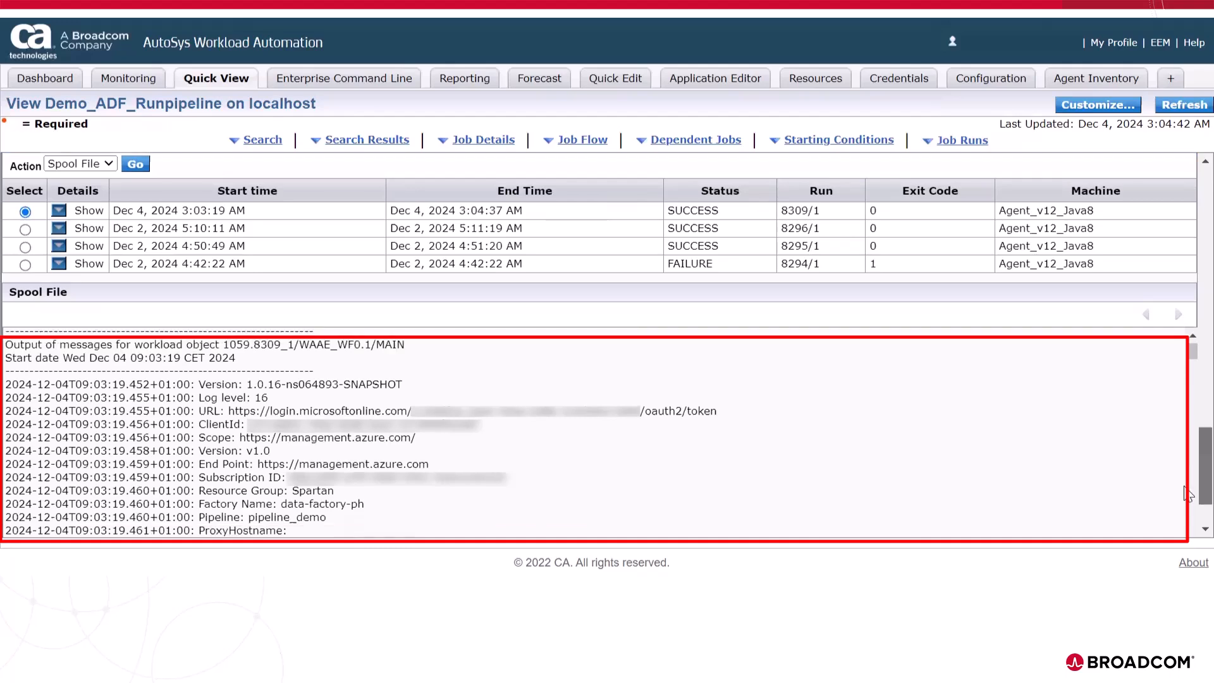
pyautogui.scroll(-1, 1187, 499)
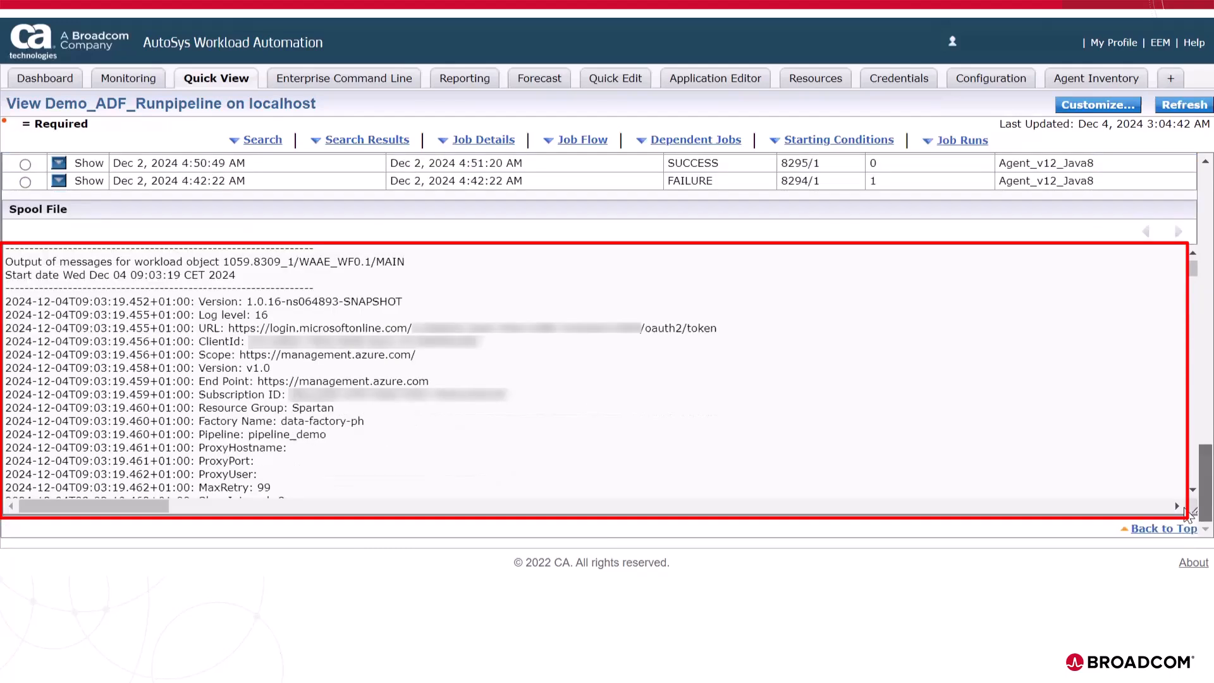
pyautogui.scroll(-1, 680, 453)
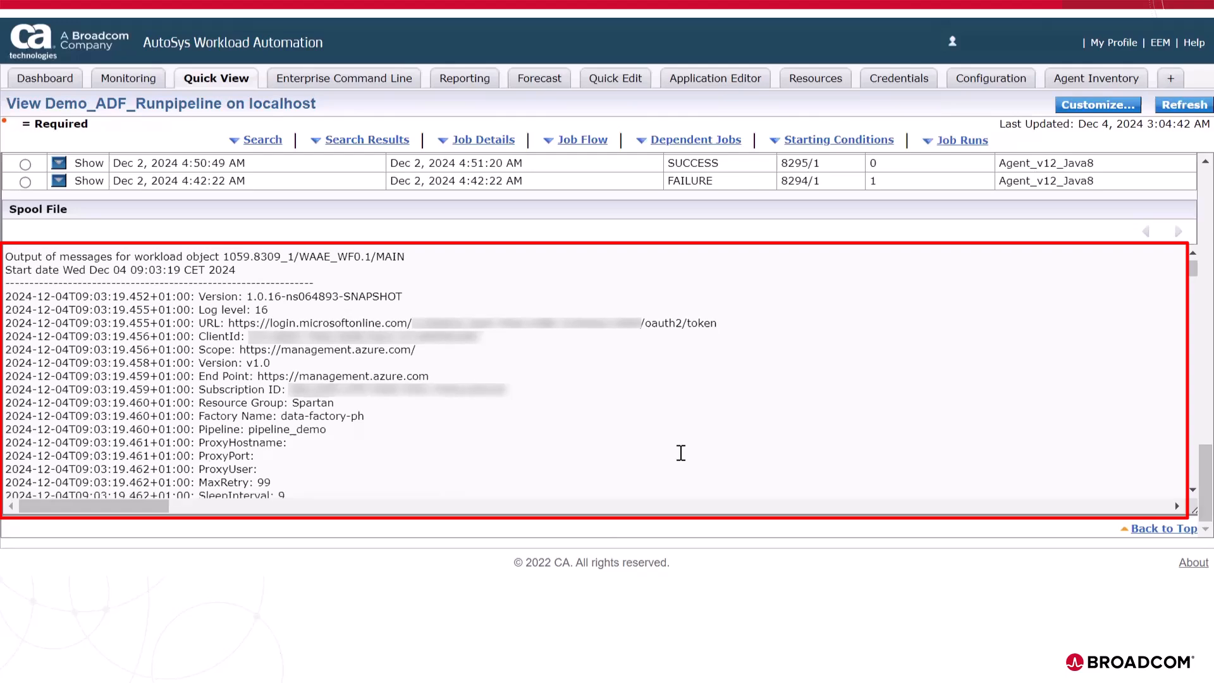
pyautogui.scroll(-15, 636, 415)
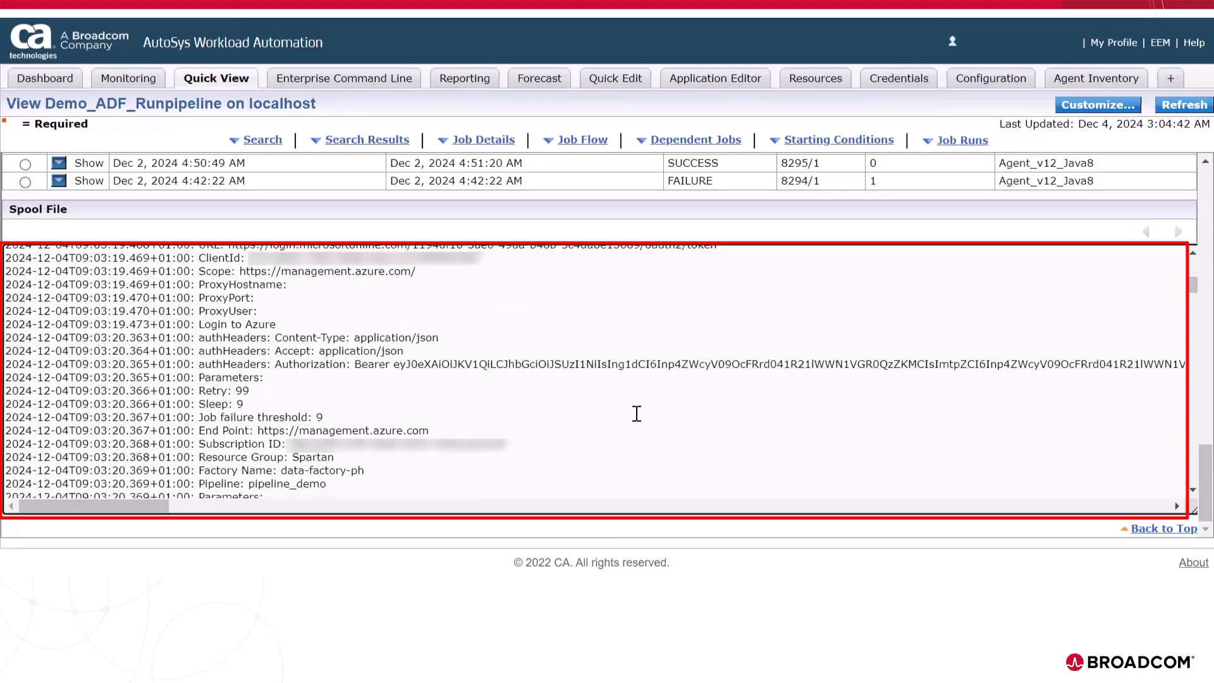
pyautogui.scroll(-3, 636, 414)
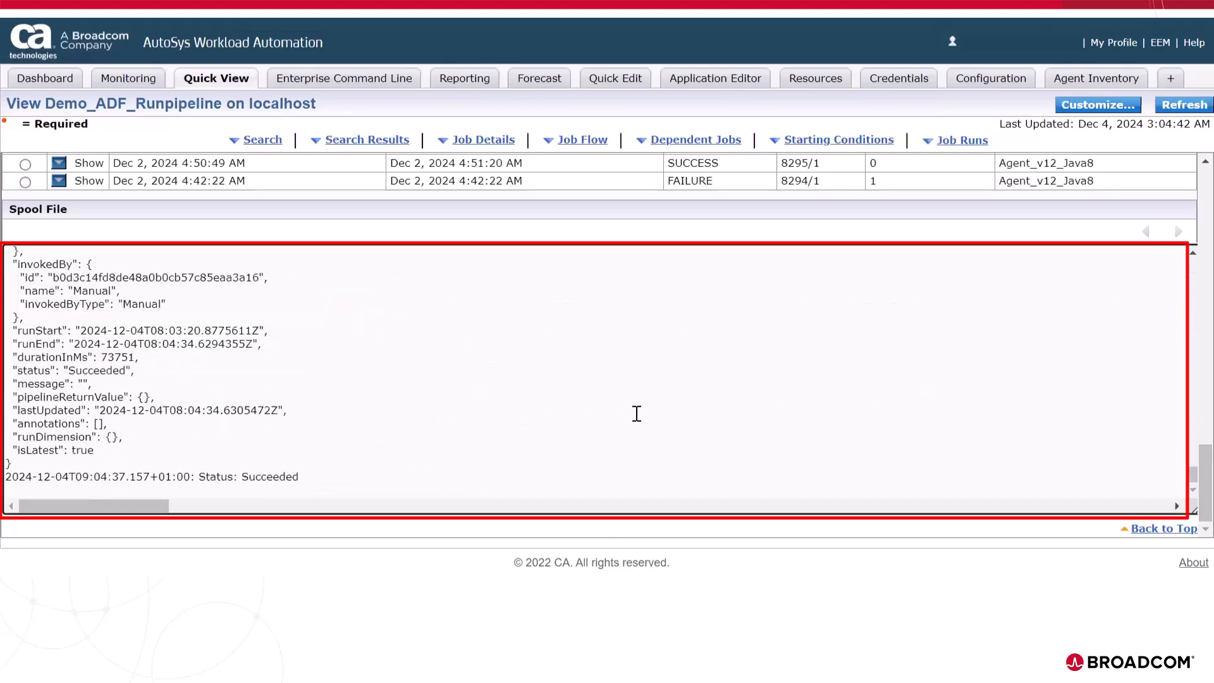
pyautogui.moveTo(198, 476); pyautogui.dragTo(312, 487)
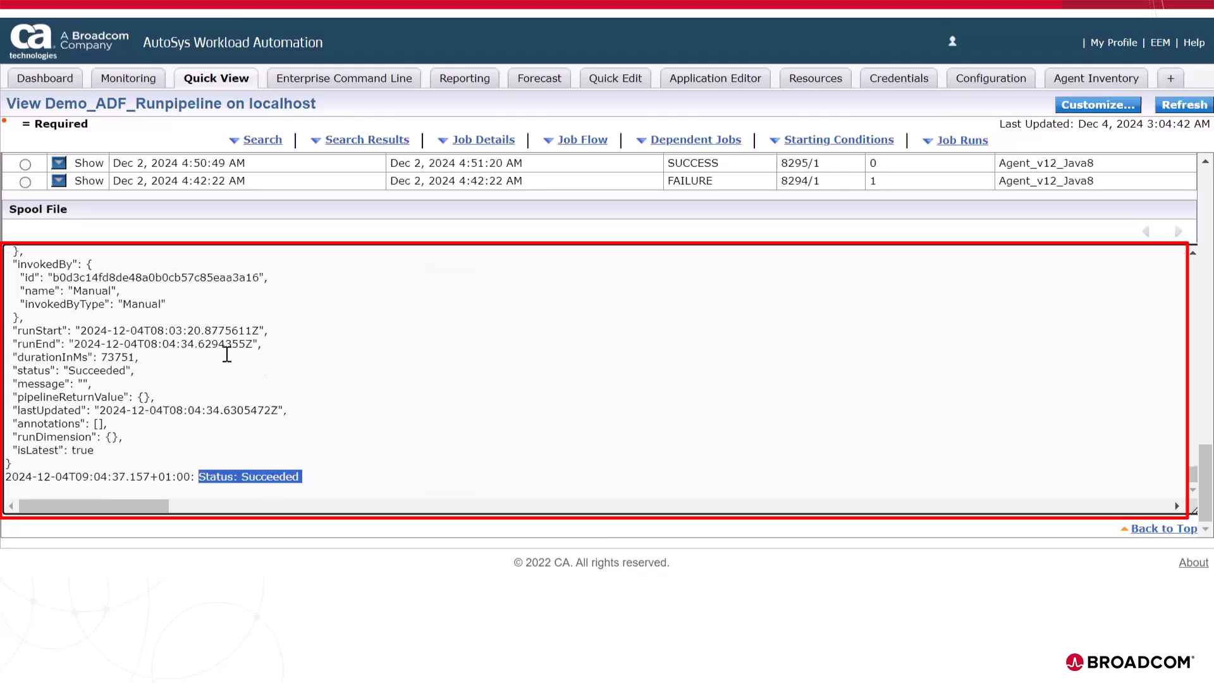
pyautogui.scroll(4, 227, 354)
pyautogui.doubleClick(68, 323)
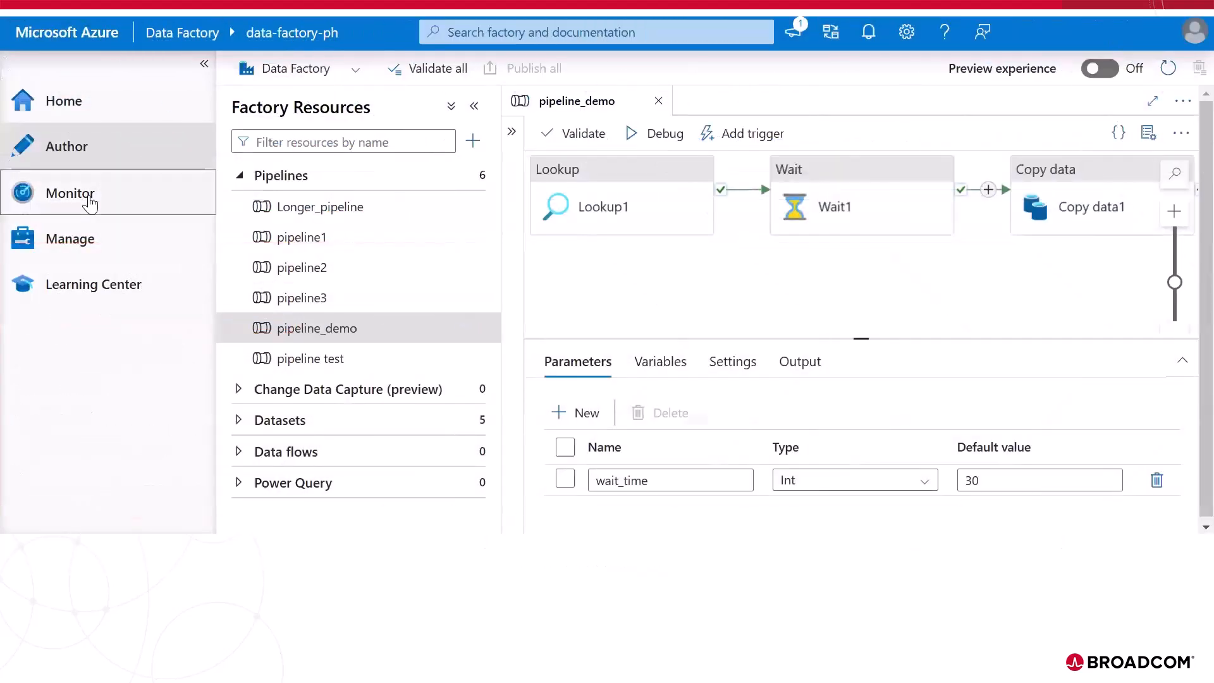
# Step: Switch to Azure Data Factory's pipeline run monitoring and open the pipeline_demo run started 12/4/2024, 1:33:20 PM
pyautogui.click(90, 200)
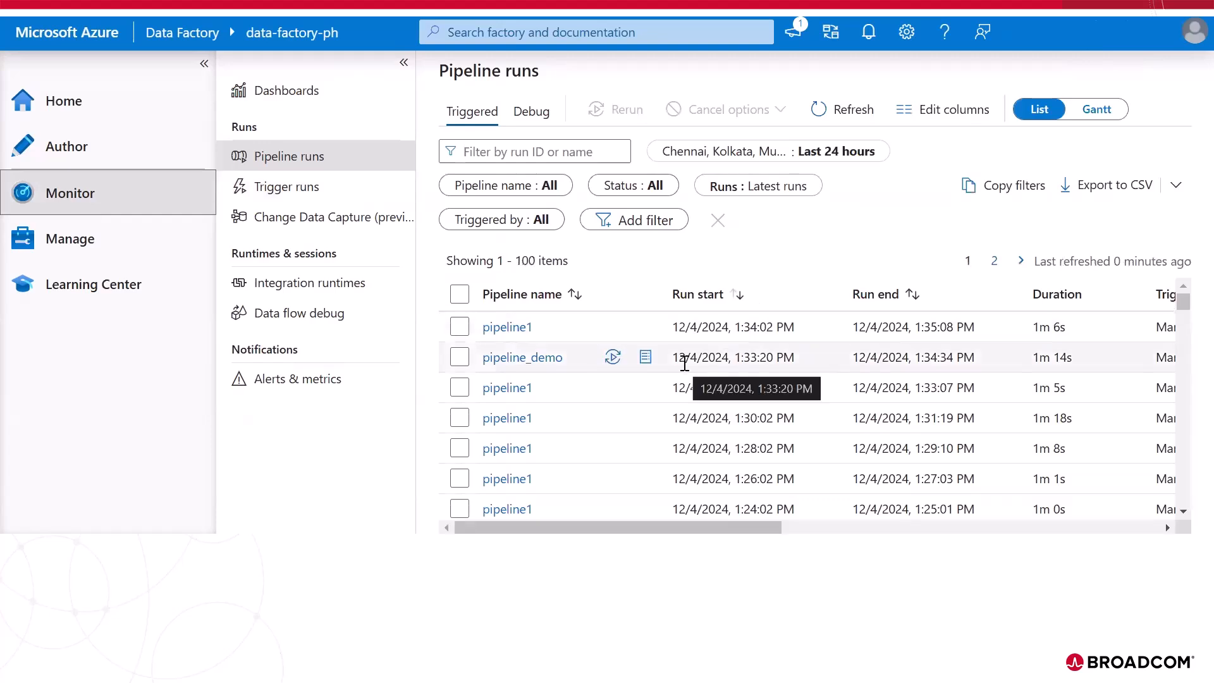
pyautogui.click(494, 359)
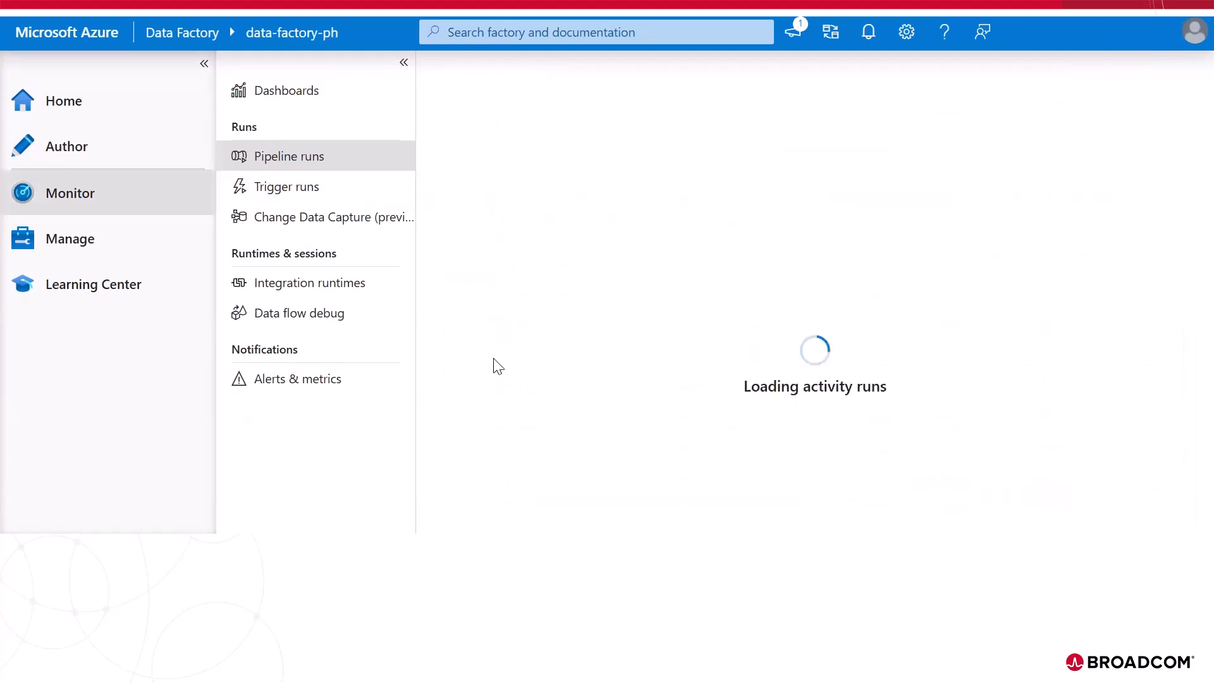